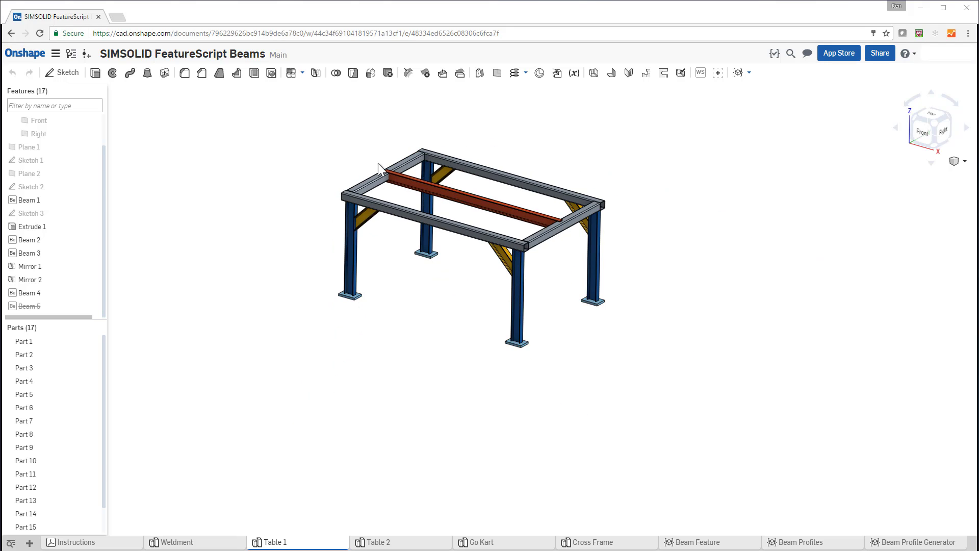
- Zoom in on the red beam's left end where it meets the grey top rail
{"action": "scroll", "coordinate": [379, 162], "scroll_direction": "up", "scroll_amount": 5}
{"action": "scroll", "coordinate": [416, 189], "scroll_direction": "up", "scroll_amount": 3}
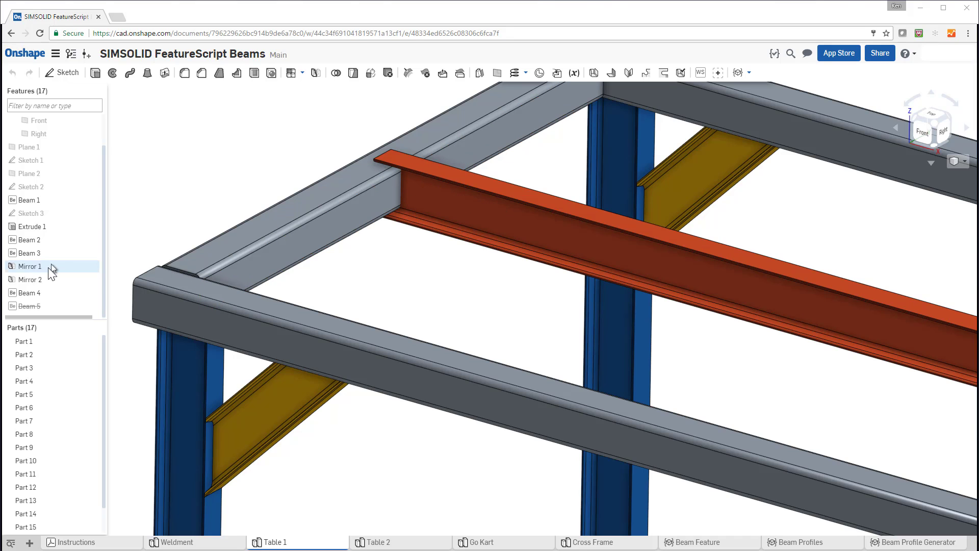
- Edit Beam 4, toggling Trim beams on and back off so the red beam stays untrimmed
{"action": "double_click", "coordinate": [33, 293]}
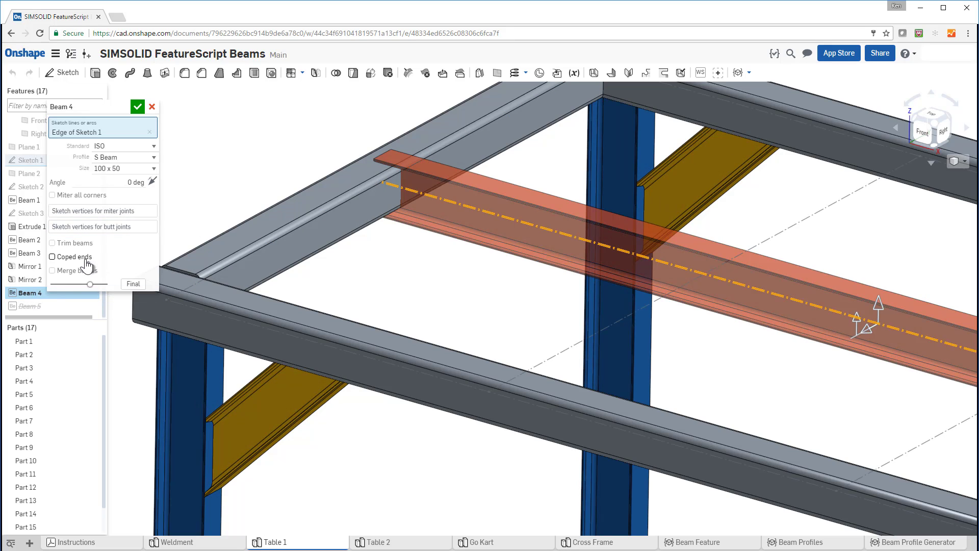
{"action": "left_click", "coordinate": [53, 243]}
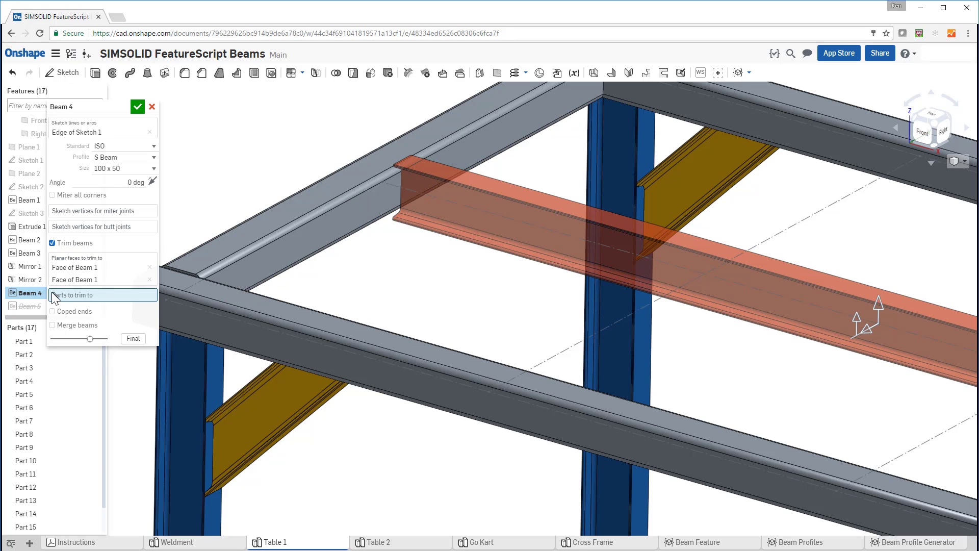
{"action": "left_click", "coordinate": [52, 243]}
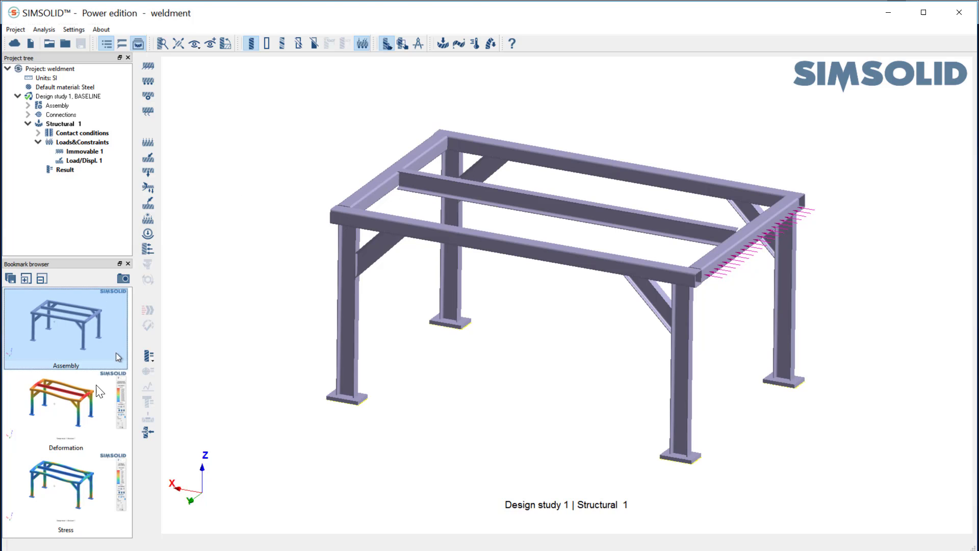
{"action": "left_click", "coordinate": [81, 411]}
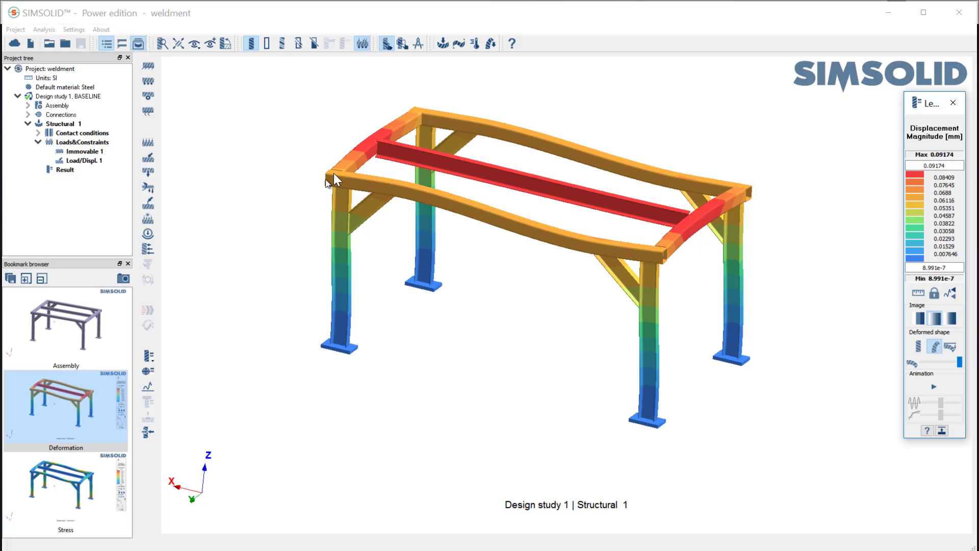
{"action": "left_click", "coordinate": [87, 489]}
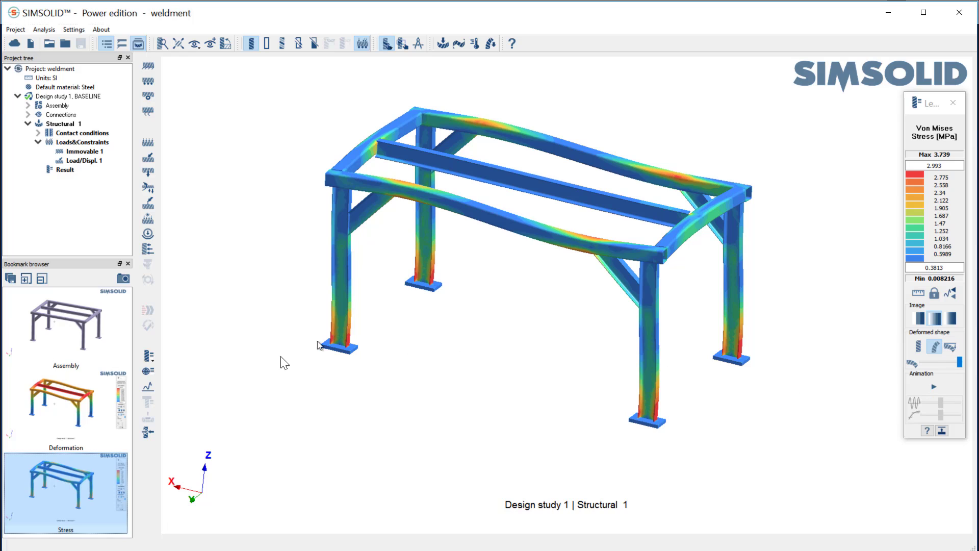
{"action": "left_click", "coordinate": [79, 325]}
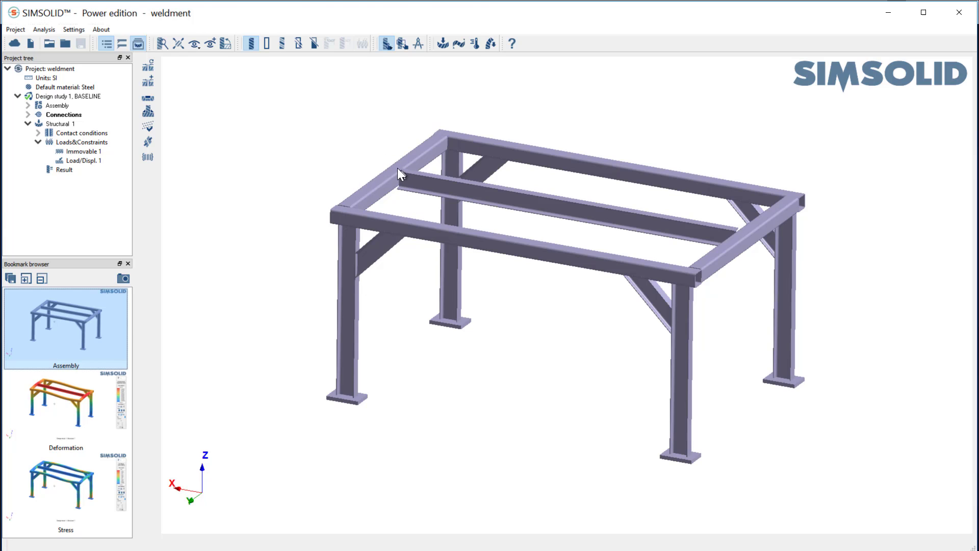
- Import the Table 1 Part Studio from the Onshape document SIMSOLID FeatureScript Beams
{"action": "left_click", "coordinate": [14, 44]}
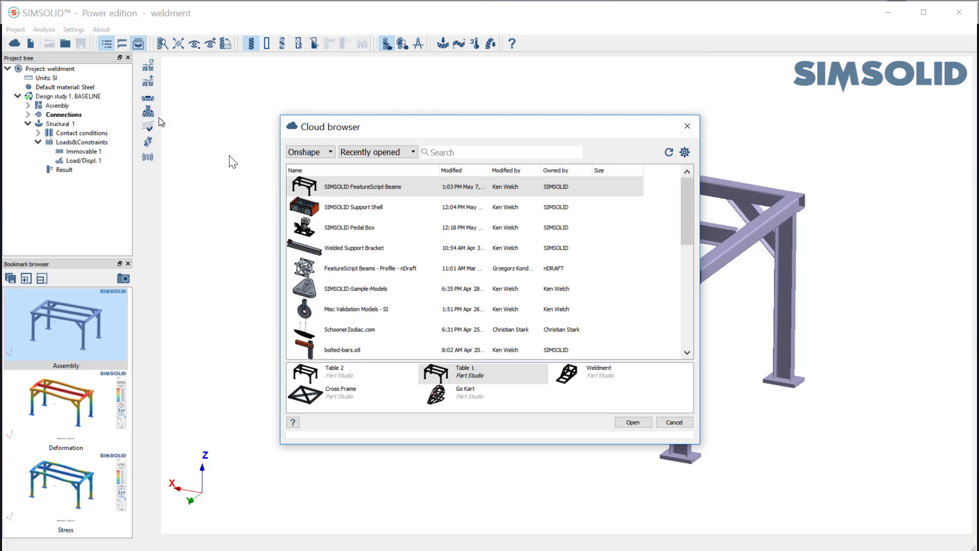
{"action": "left_click", "coordinate": [354, 187]}
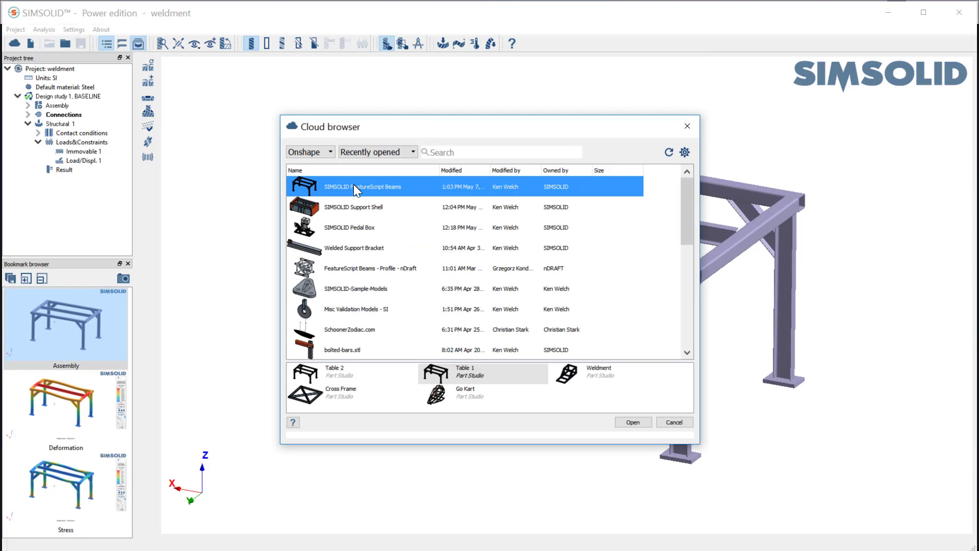
{"action": "double_click", "coordinate": [439, 371]}
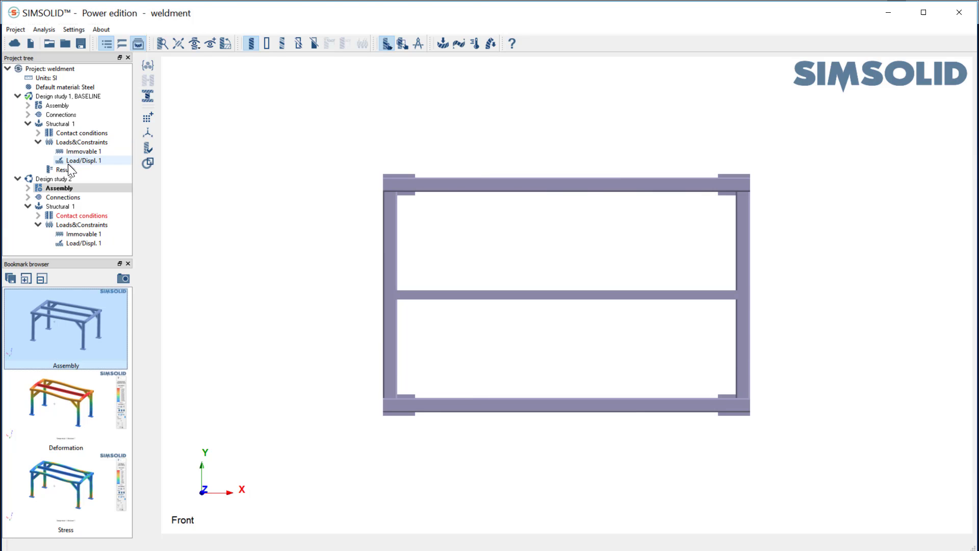
- Select Load/Displ. 1 and orbit into a close 3D view of the untrimmed middle-beam junction
{"action": "left_click", "coordinate": [76, 244]}
{"action": "left_click_drag", "start_coordinate": [500, 359], "coordinate": [449, 372]}
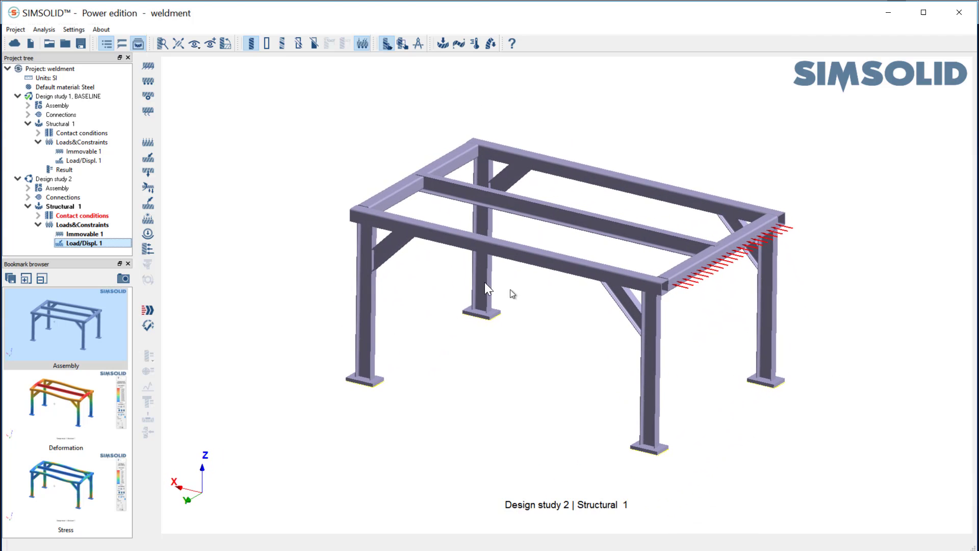
{"action": "scroll", "coordinate": [406, 163], "scroll_direction": "up", "scroll_amount": 5}
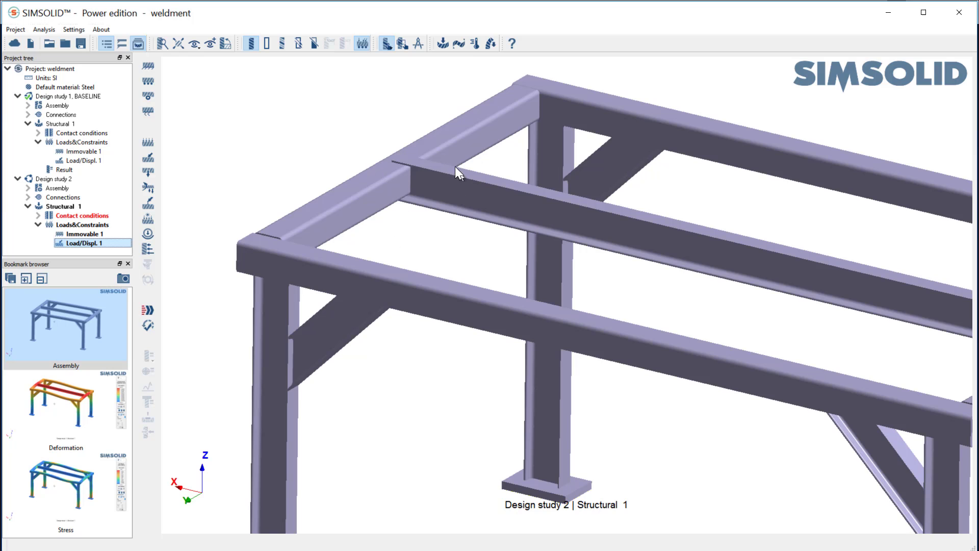
{"action": "mouse_move", "coordinate": [473, 215]}
{"action": "middle_mouse_down"}
{"action": "mouse_move", "coordinate": [463, 243]}
{"action": "mouse_move", "coordinate": [481, 229]}
{"action": "middle_mouse_up"}
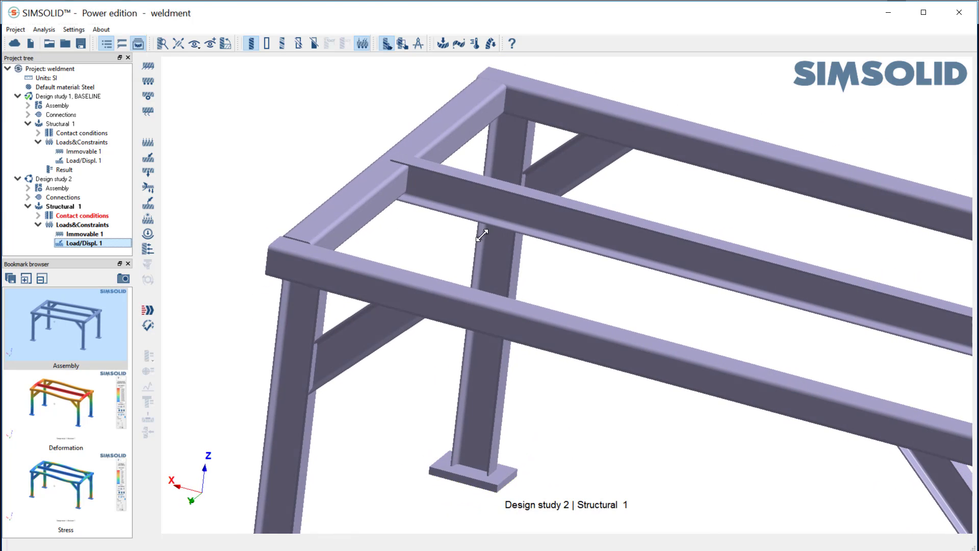
- Show all Design study 2 connections and orbit around to inspect the joints
{"action": "right_click", "coordinate": [52, 197]}
{"action": "left_click", "coordinate": [82, 220]}
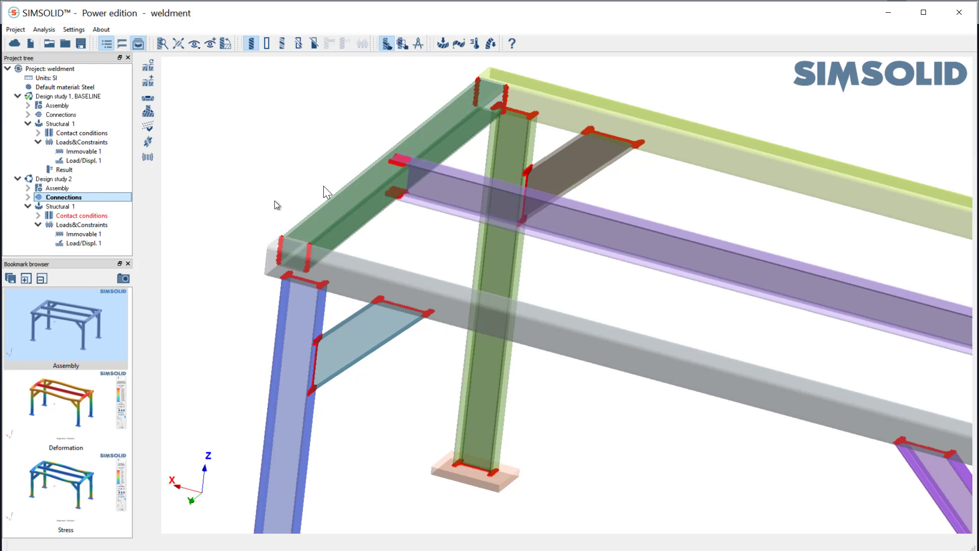
{"action": "scroll", "coordinate": [462, 170], "scroll_direction": "up", "scroll_amount": 5}
{"action": "middle_click_drag", "start_coordinate": [462, 170], "coordinate": [454, 246]}
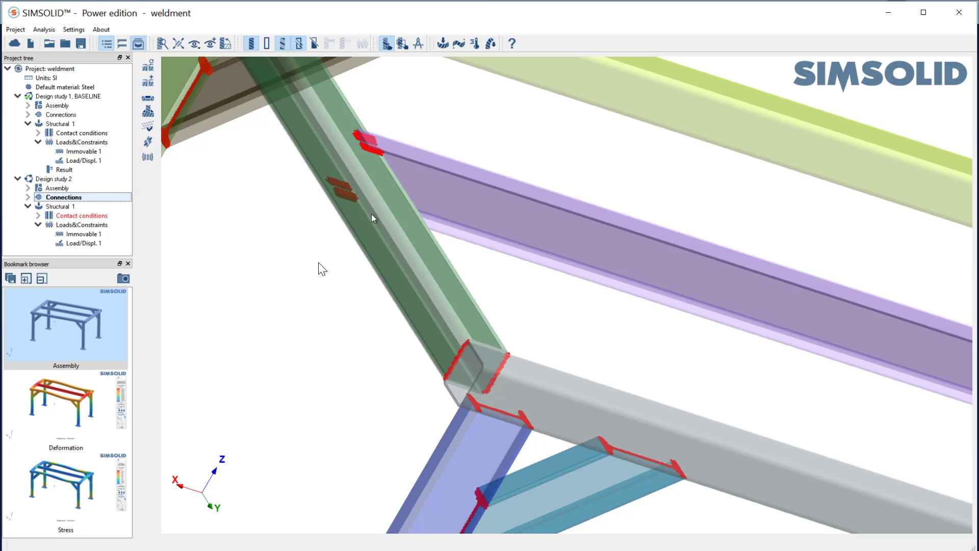
{"action": "middle_click_drag", "start_coordinate": [344, 201], "coordinate": [360, 133]}
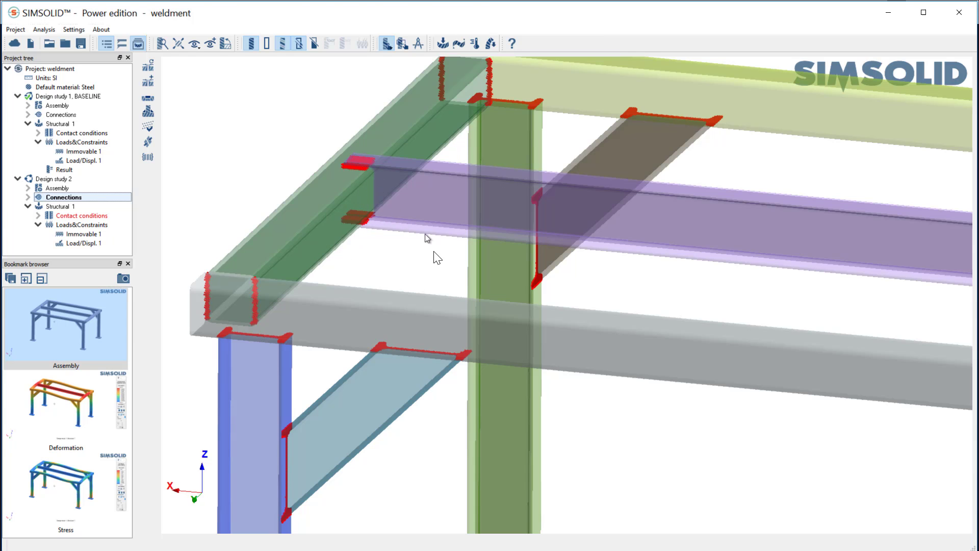
- Zoom out and rotate back to an overall view of the connection markers
{"action": "scroll", "coordinate": [399, 248], "scroll_direction": "down", "scroll_amount": 5}
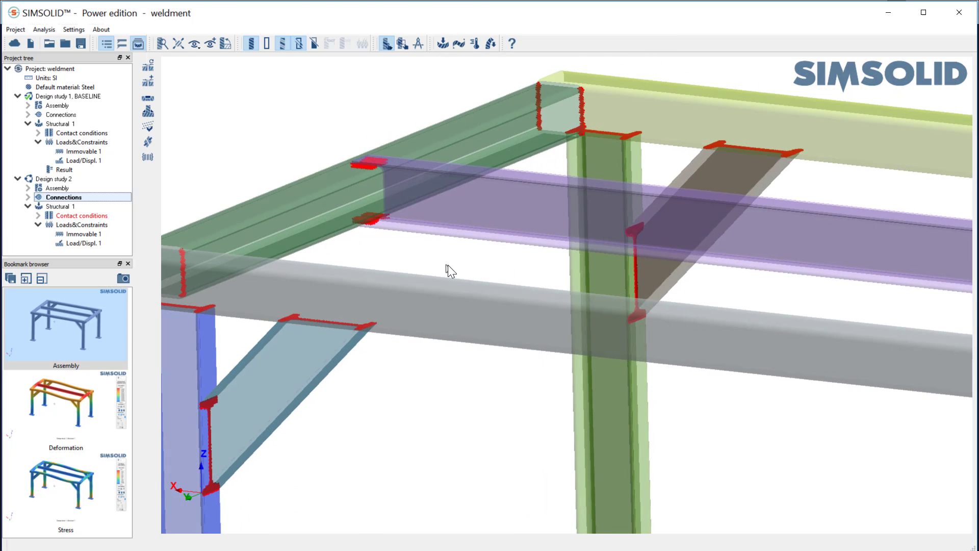
{"action": "scroll", "coordinate": [467, 286], "scroll_direction": "down", "scroll_amount": 4}
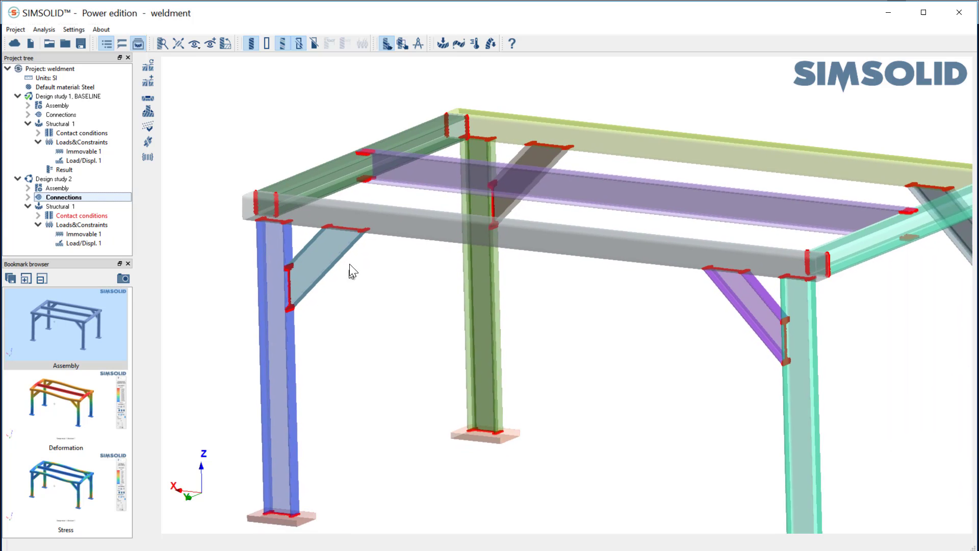
{"action": "scroll", "coordinate": [575, 350], "scroll_direction": "down", "scroll_amount": 4}
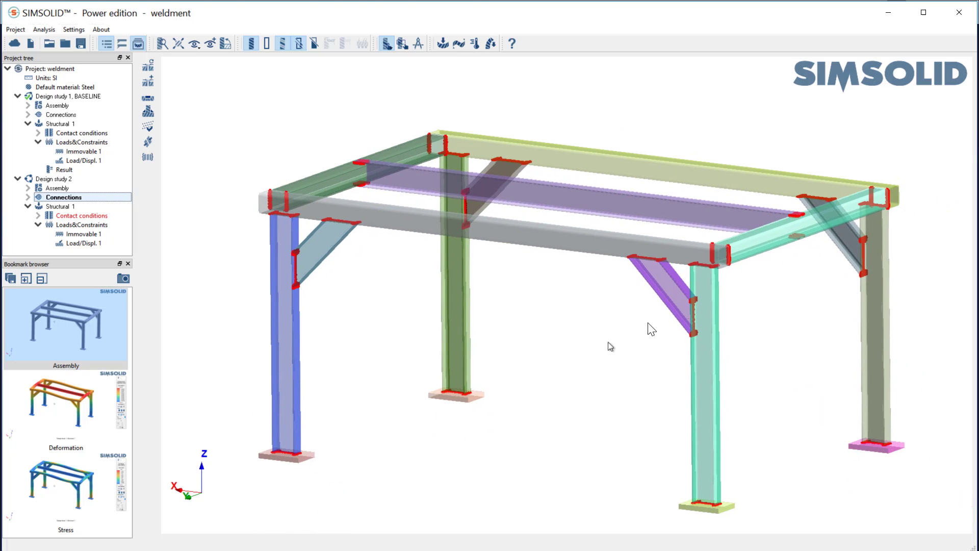
{"action": "scroll", "coordinate": [752, 301], "scroll_direction": "up", "scroll_amount": 3}
{"action": "left_click_drag", "start_coordinate": [752, 301], "coordinate": [323, 169]}
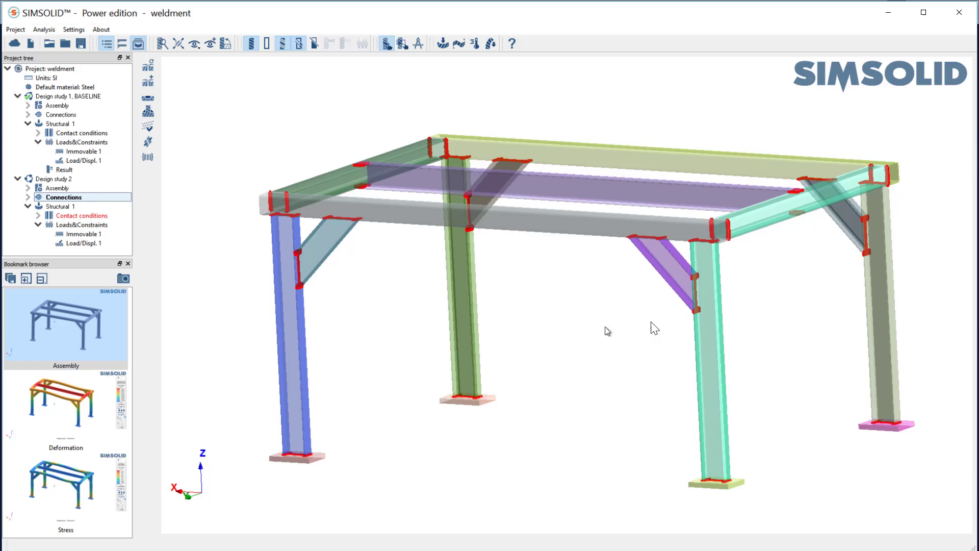
{"action": "scroll", "coordinate": [663, 334], "scroll_direction": "up", "scroll_amount": 2}
{"action": "scroll", "coordinate": [677, 338], "scroll_direction": "up", "scroll_amount": 1}
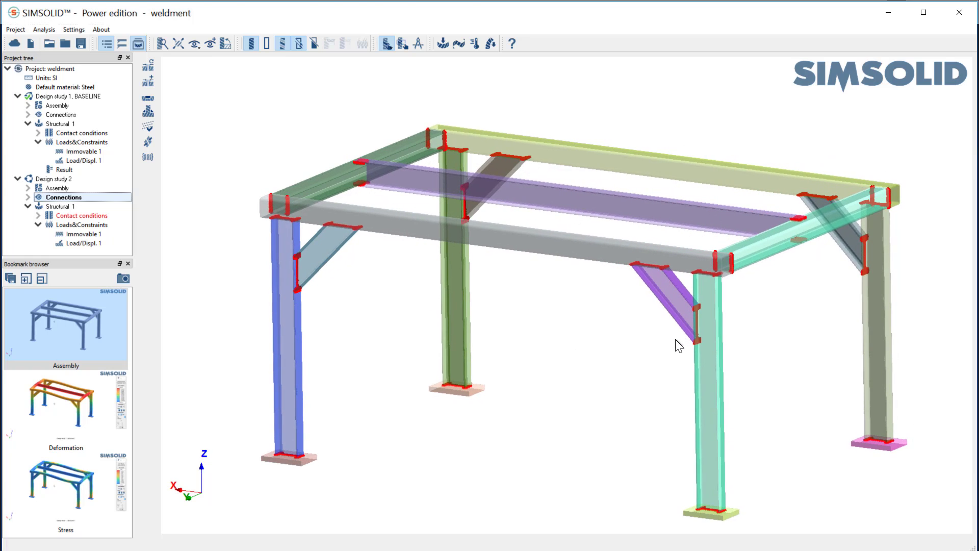
- Hide all connection markers on Design study 2
{"action": "right_click", "coordinate": [76, 199]}
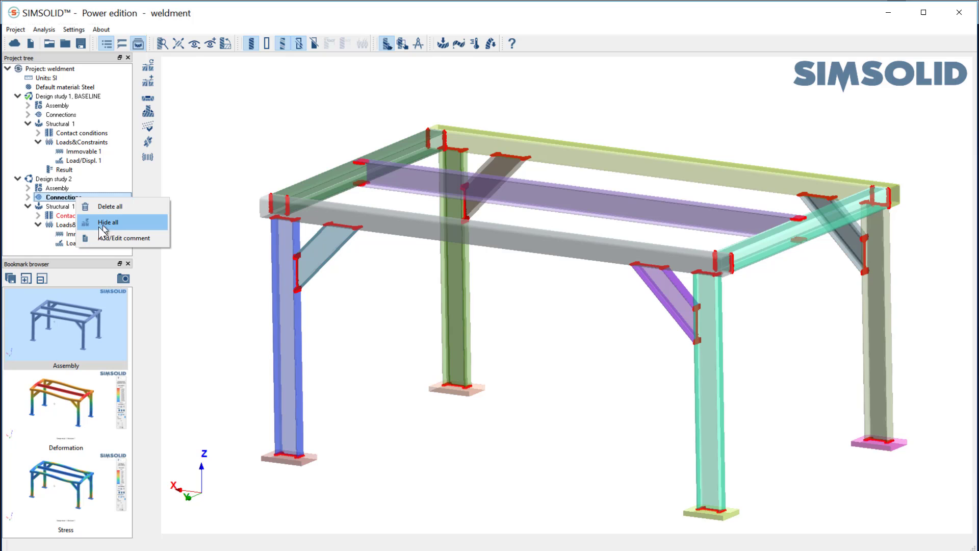
{"action": "left_click", "coordinate": [96, 222]}
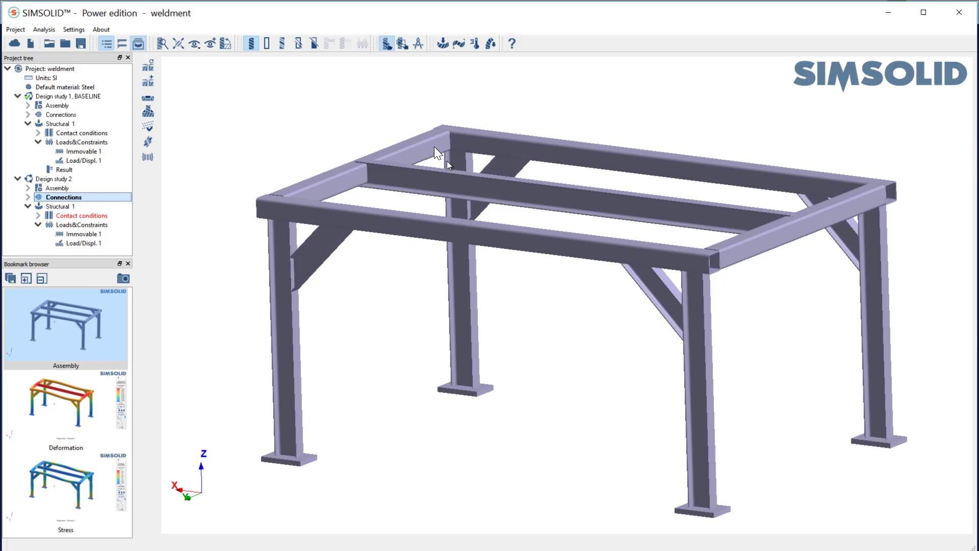
{"action": "left_click_drag", "start_coordinate": [224, 251], "coordinate": [225, 244]}
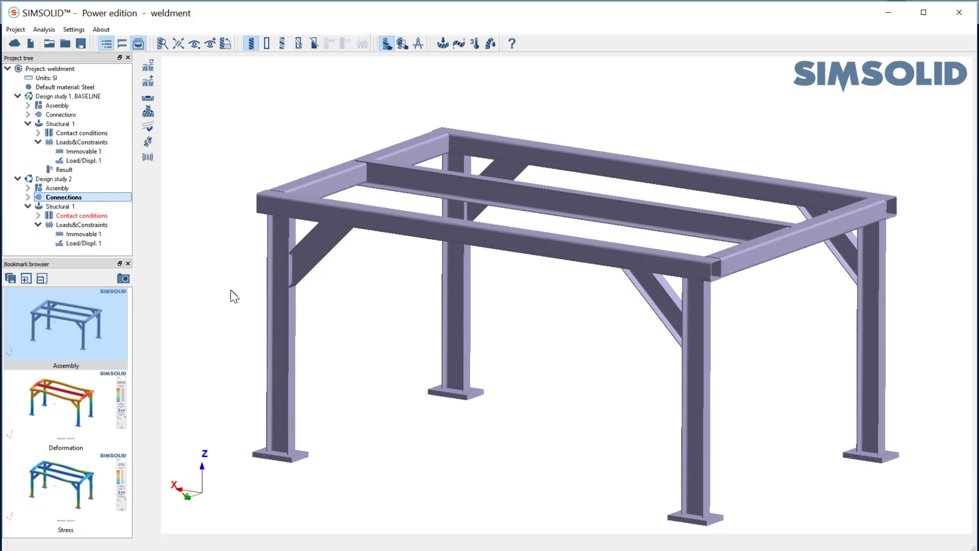
- Solve Design study 2's Load/Displ. 1 analysis, accepting the missing-material warning
{"action": "left_click", "coordinate": [72, 243]}
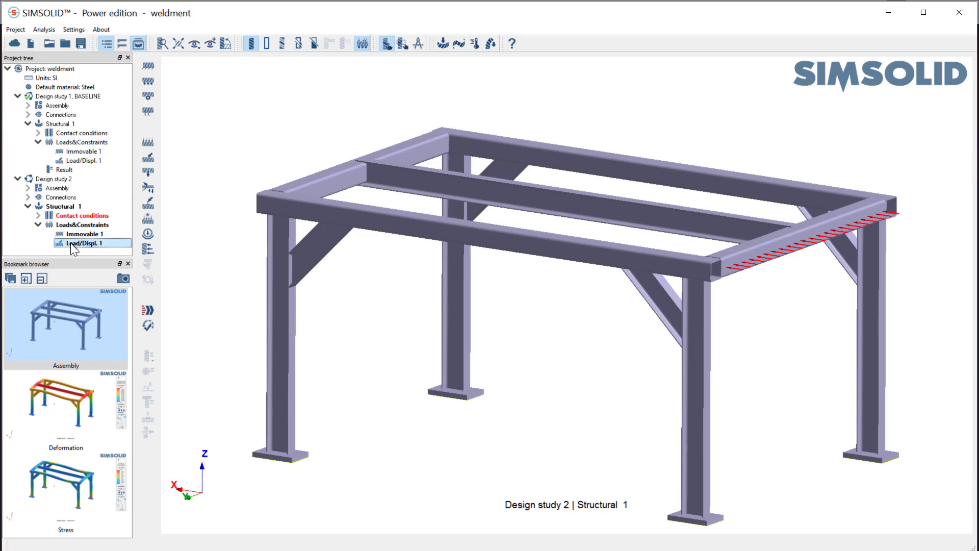
{"action": "left_click", "coordinate": [148, 310]}
{"action": "left_click", "coordinate": [521, 304]}
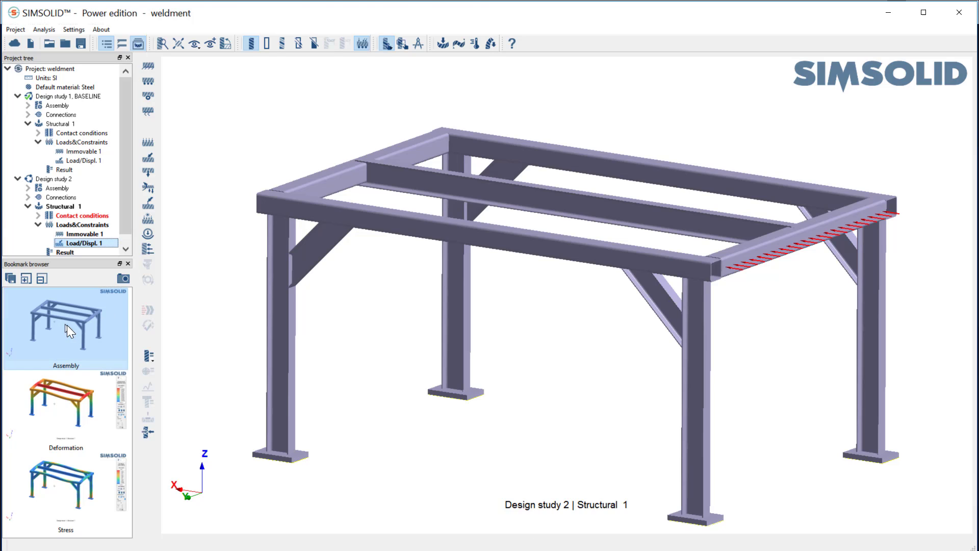
- Display Design study 2's deformation result (max 0.09103 mm) against the baseline's 0.09174 mm
{"action": "left_click", "coordinate": [63, 400]}
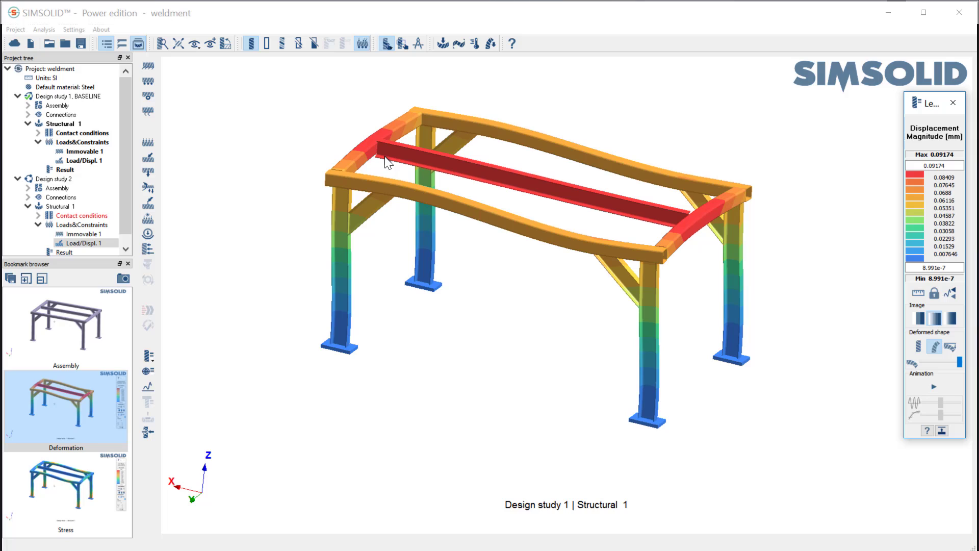
{"action": "left_click", "coordinate": [38, 142]}
{"action": "left_click", "coordinate": [72, 235]}
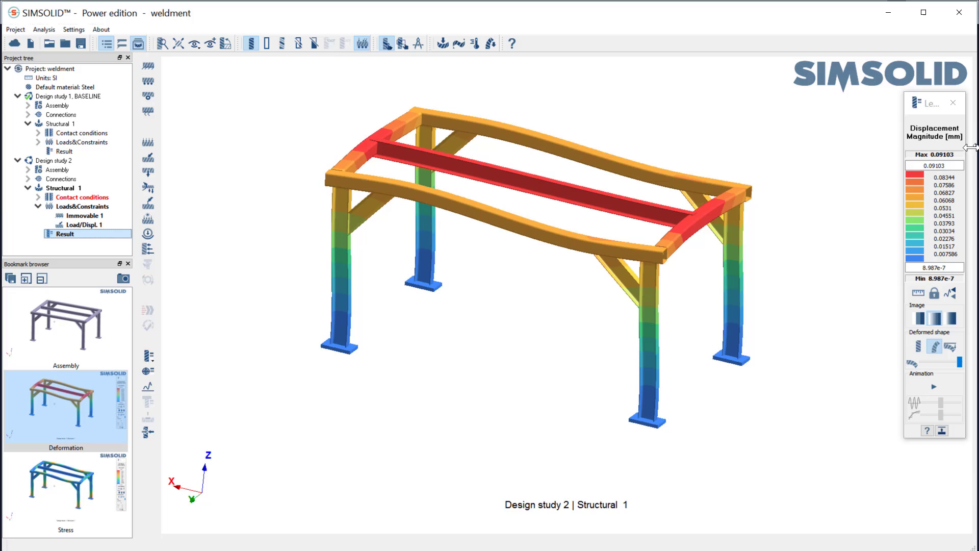
{"action": "left_click", "coordinate": [67, 149]}
{"action": "left_click", "coordinate": [62, 234]}
- Switch to the Von Mises stress plot peaking at 3.726 MPa and pan slightly
{"action": "left_click", "coordinate": [74, 474]}
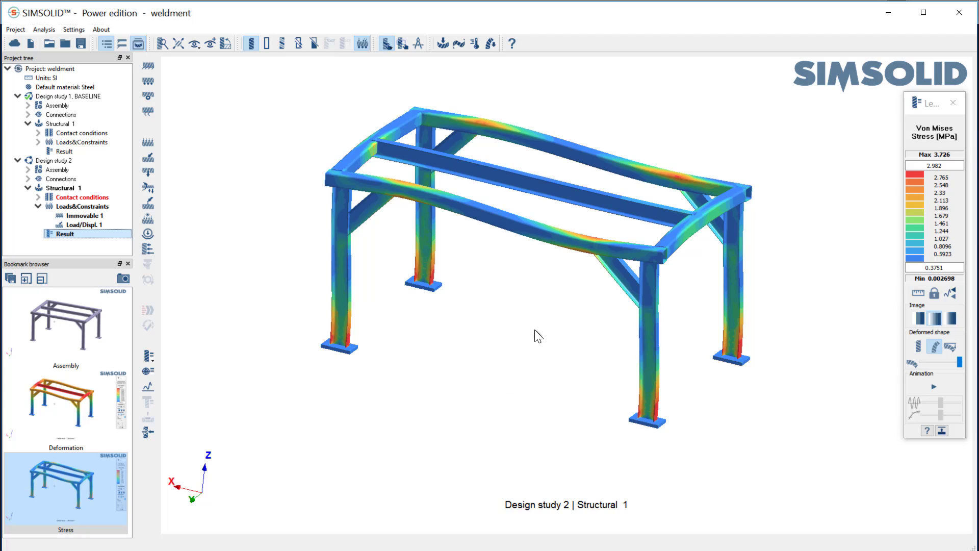
{"action": "right_click_drag", "start_coordinate": [535, 331], "coordinate": [535, 343]}
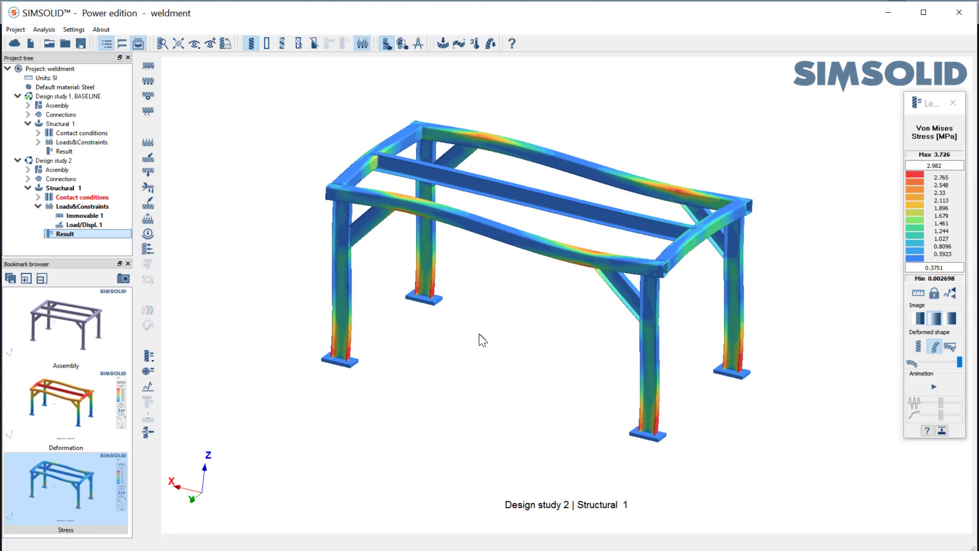